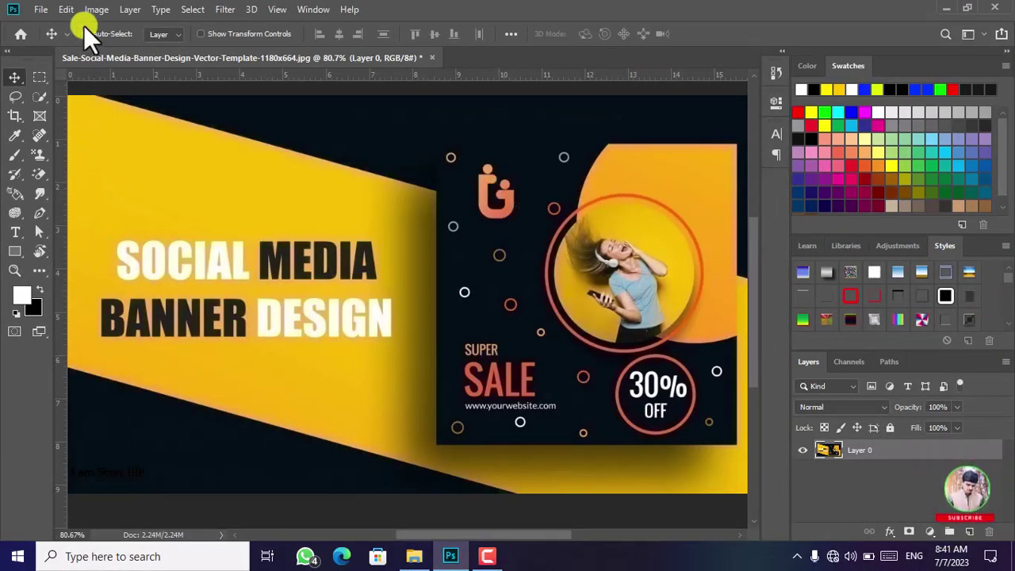
- Open the toolbar customization settings and look through the list of toolbar tools
left_click(67, 9)
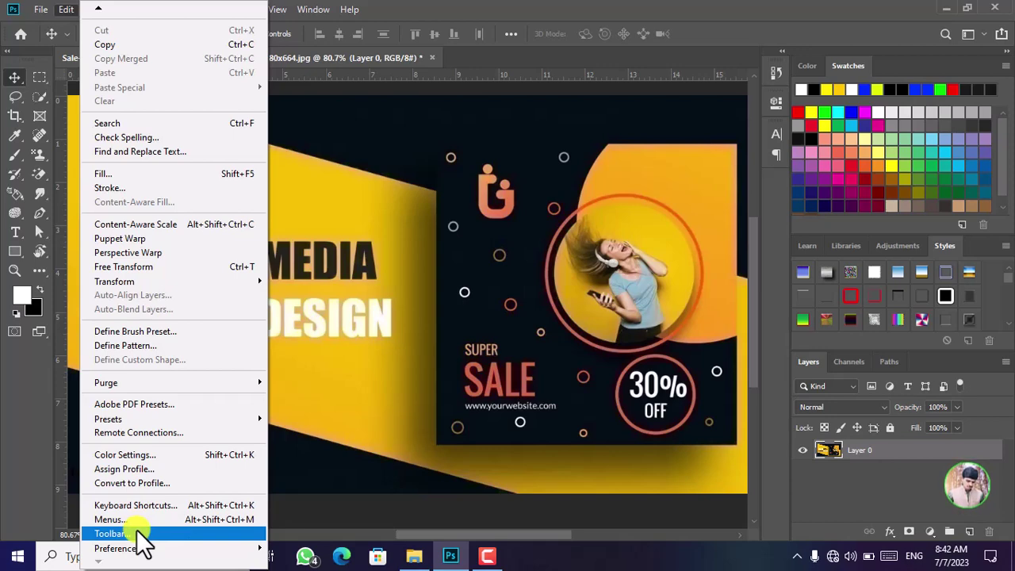
left_click(138, 531)
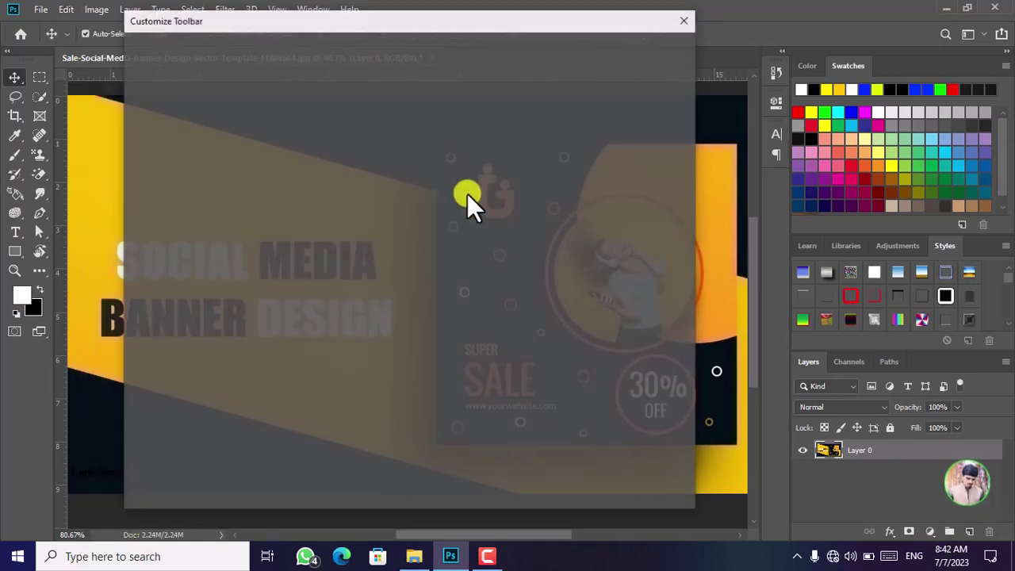
left_click_drag(499, 20, 581, 49)
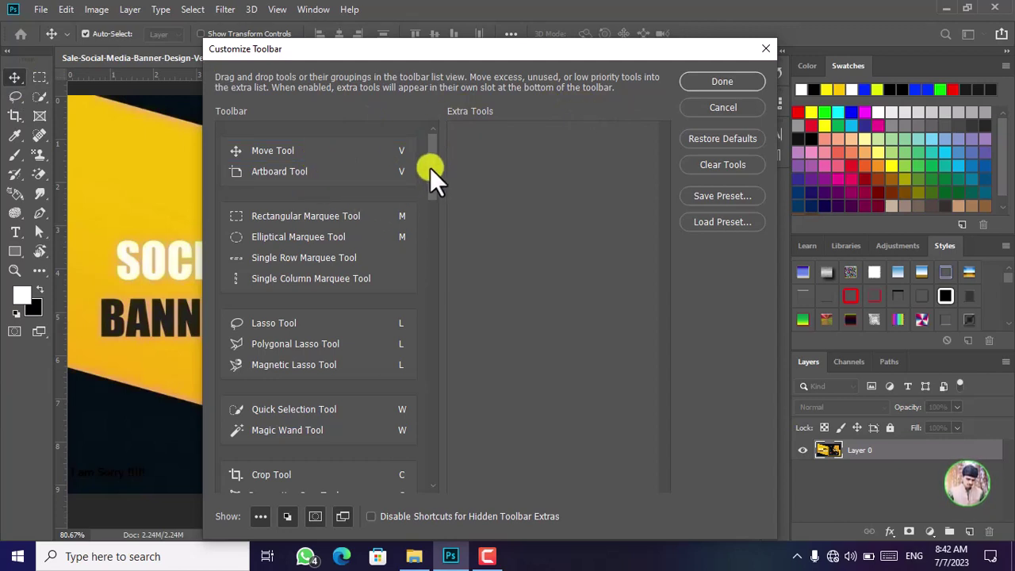
scroll(430, 171, "down", 5)
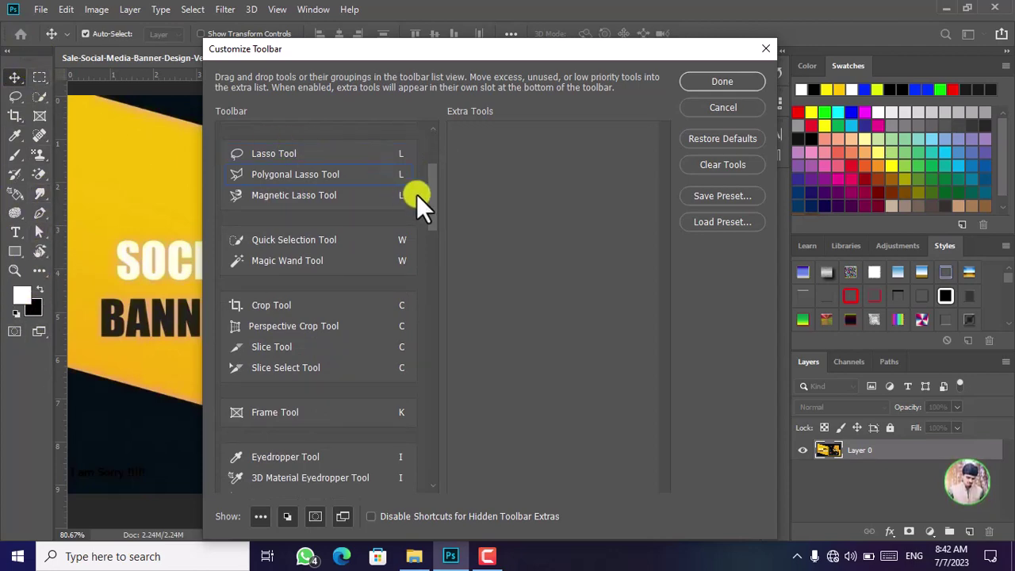
left_click_drag(432, 195, 436, 207)
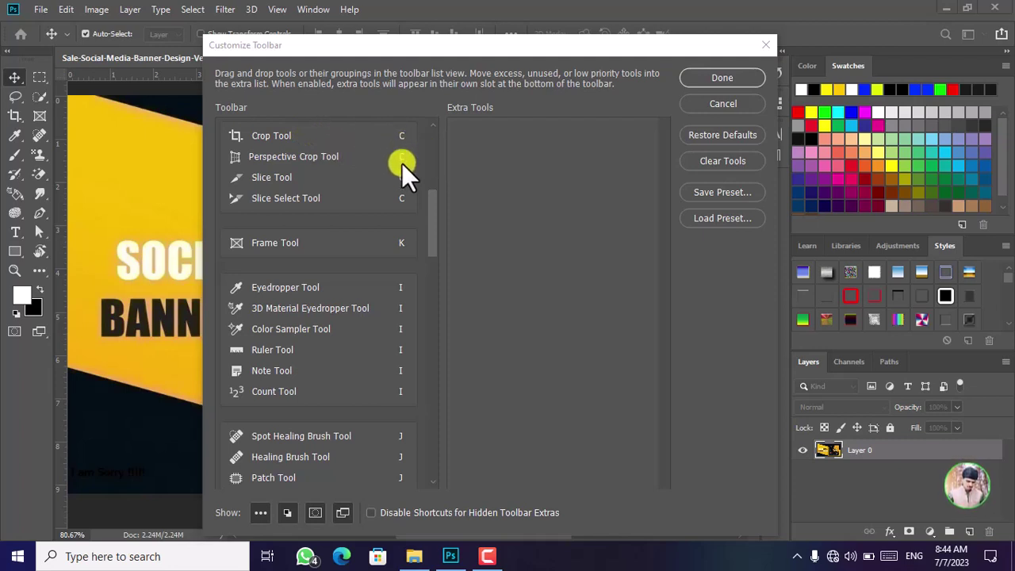
scroll(406, 228, "up", 1)
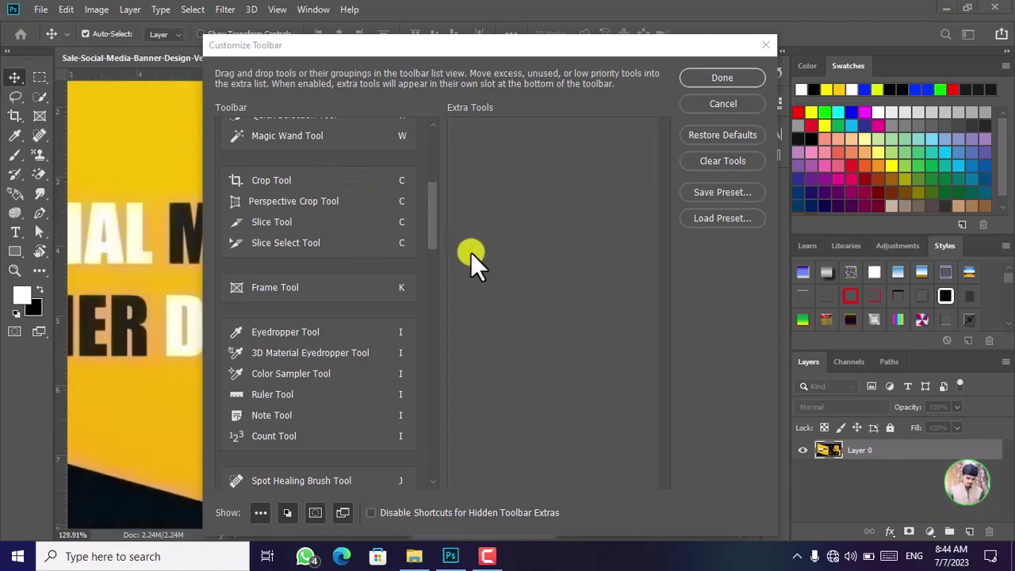
scroll(413, 218, "up", 3)
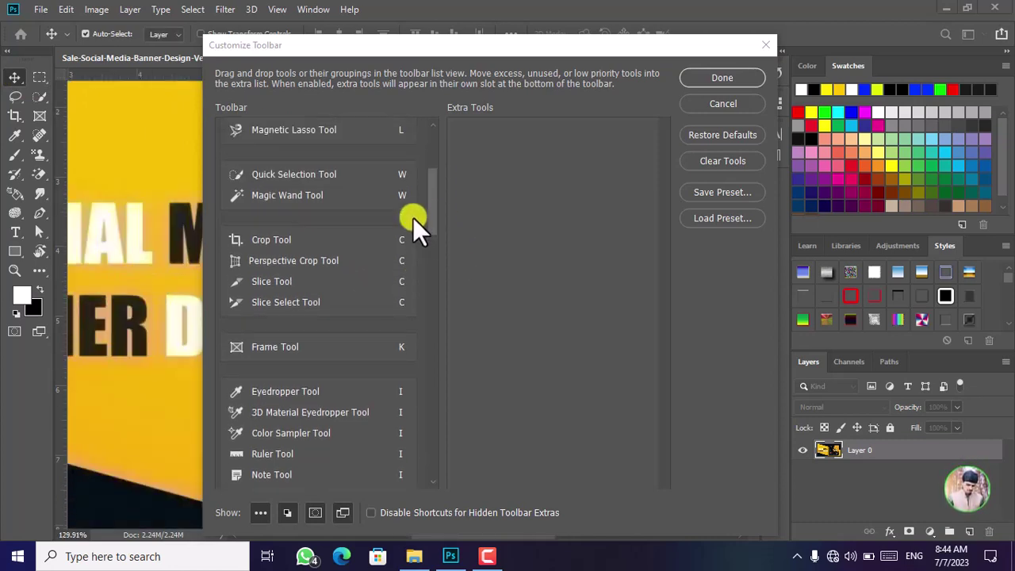
scroll(413, 215, "up", 4)
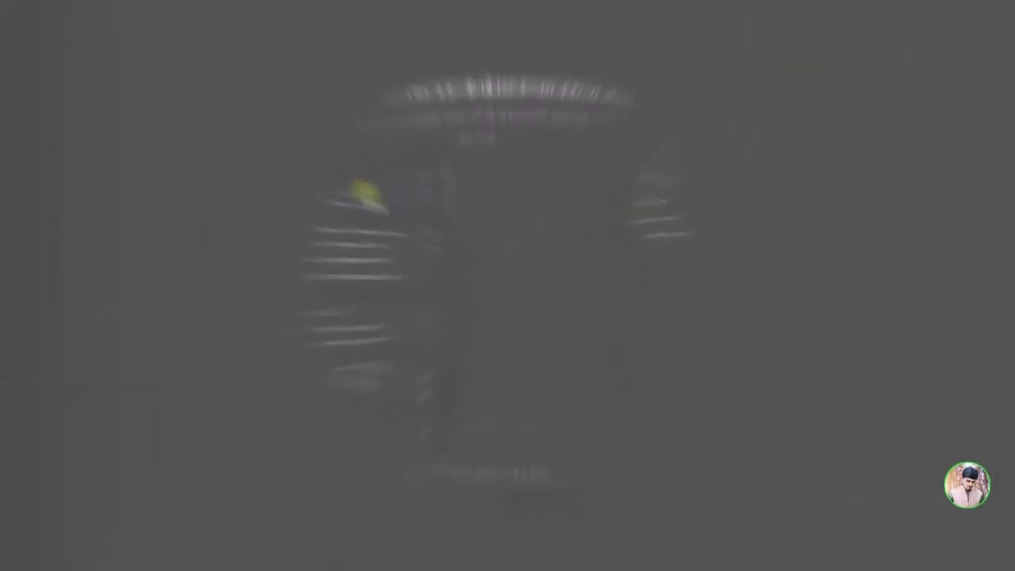
- Move the Move, Rectangular Marquee, Polygonal Lasso and Quick Selection tools to the extra tools and apply the toolbar change
left_click(281, 147)
left_click_drag(281, 145, 476, 148)
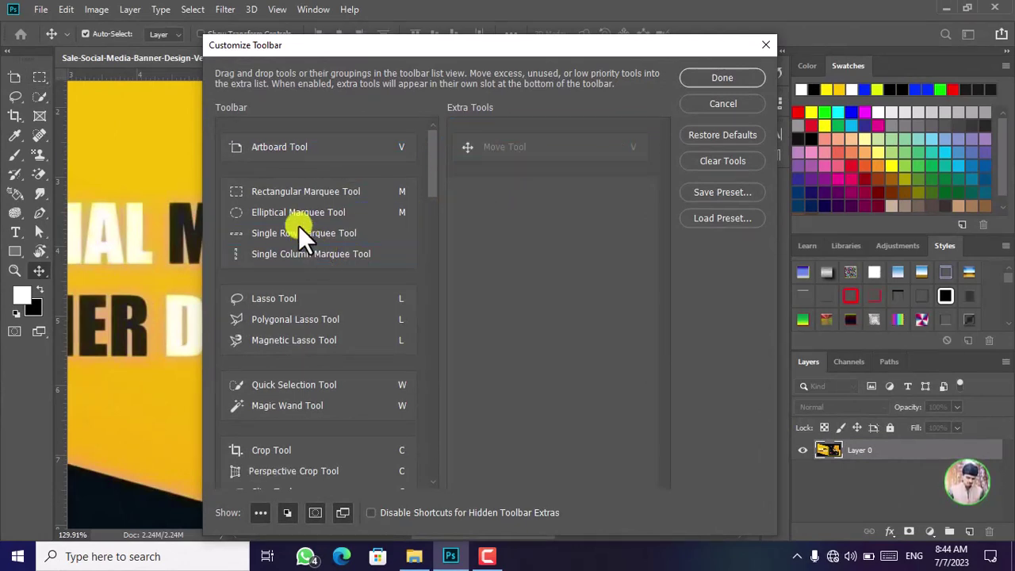
left_click_drag(293, 196, 512, 214)
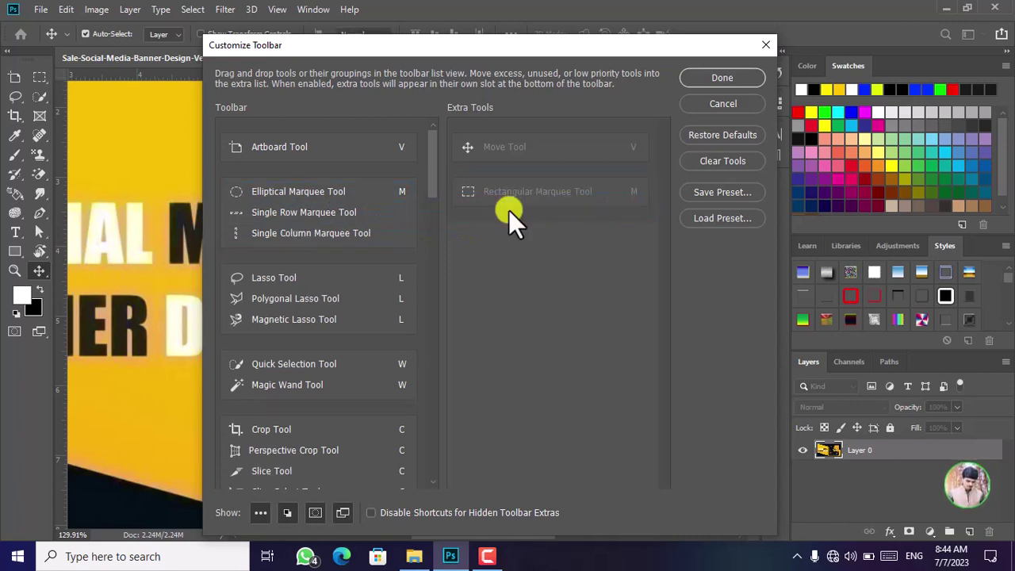
mouse_move(320, 302)
left_mouse_down()
mouse_move(380, 311)
mouse_move(543, 227)
mouse_move(530, 276)
left_mouse_up()
mouse_move(344, 344)
left_mouse_down()
mouse_move(625, 333)
mouse_move(563, 292)
left_mouse_up()
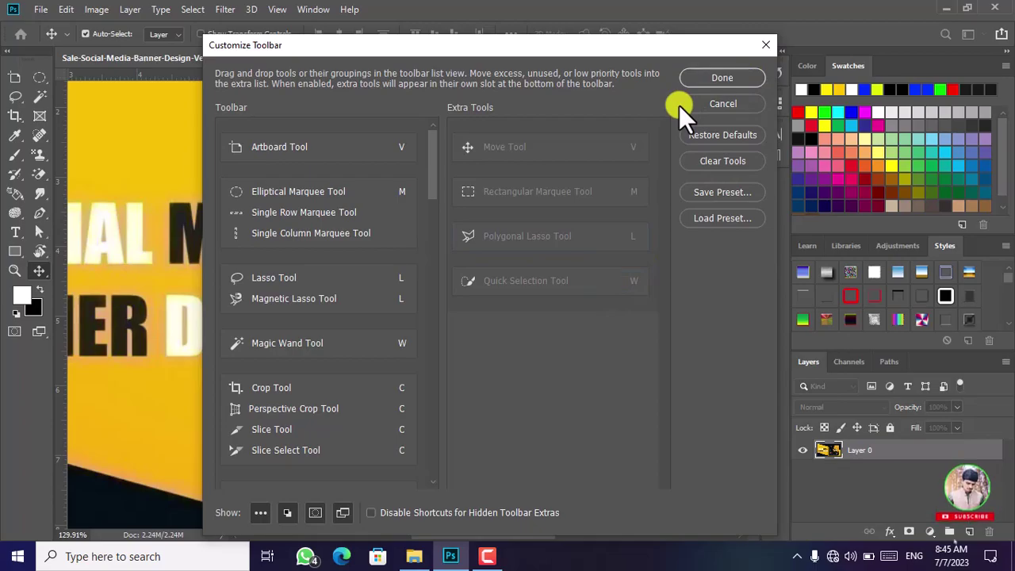
left_click(728, 83)
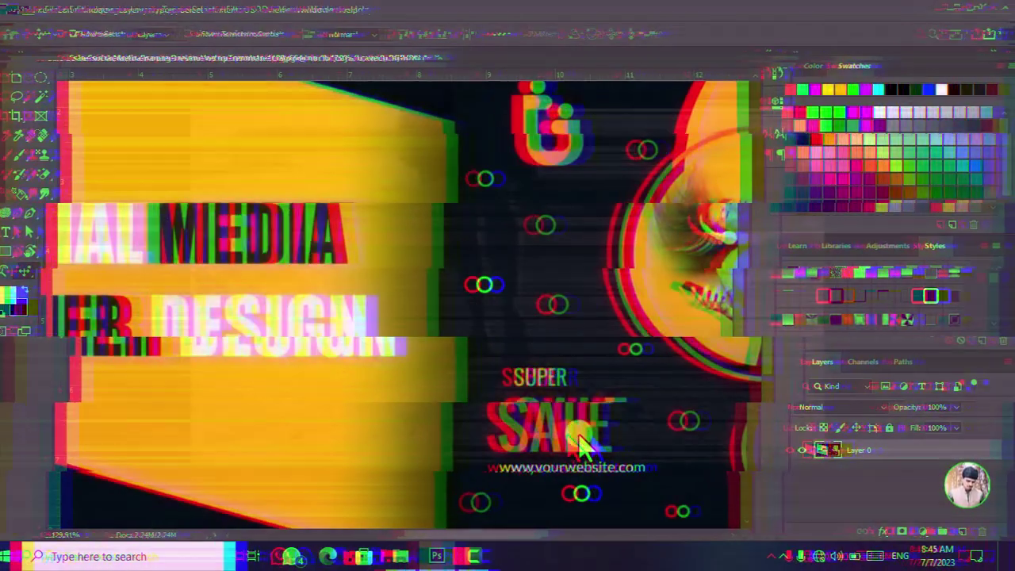
- Examine the customized toolbar's Artboard and marquee slots and its extra tools group, leaving the Artboard Tool active
left_click(37, 270)
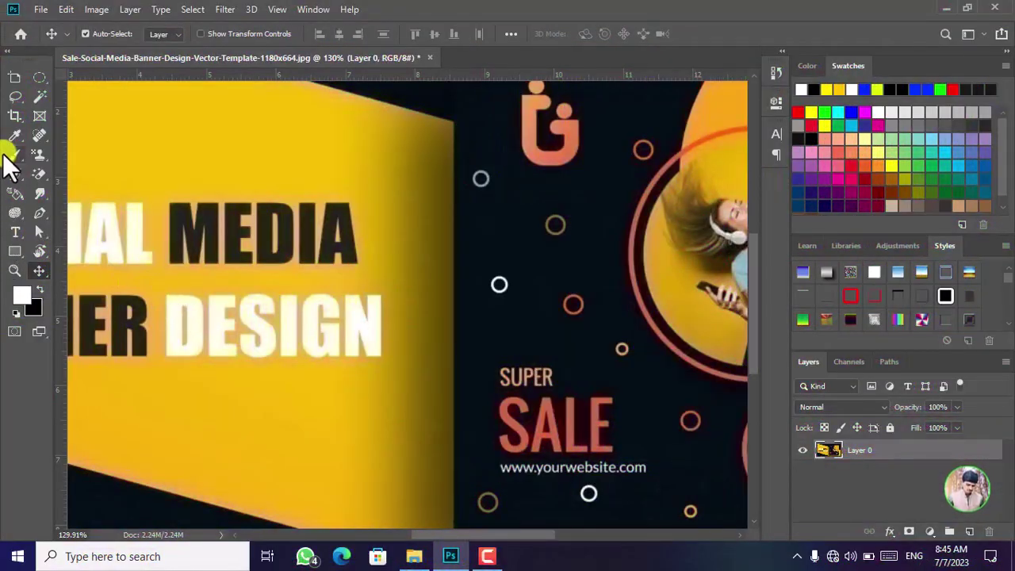
left_click(17, 78)
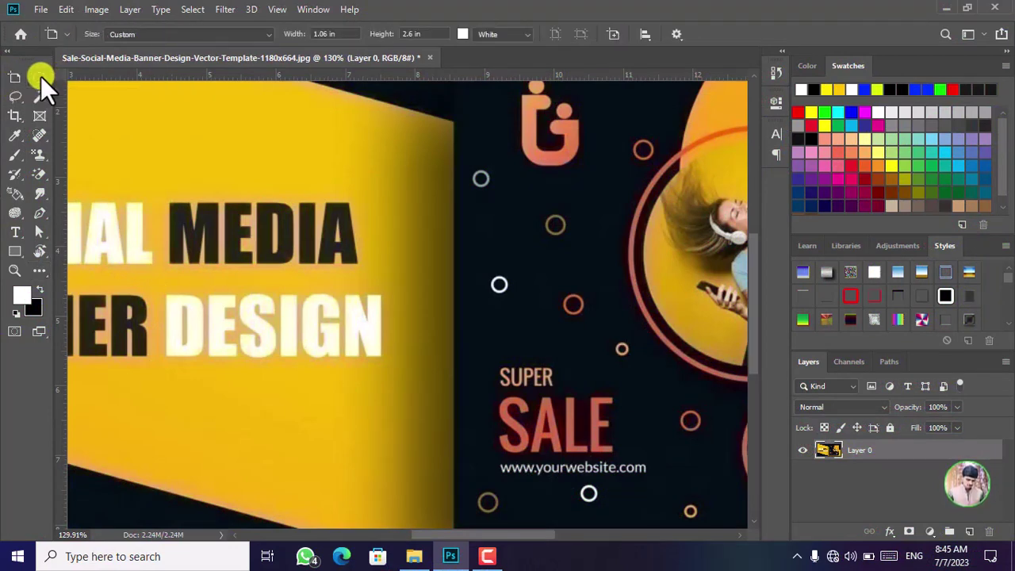
left_click(40, 77)
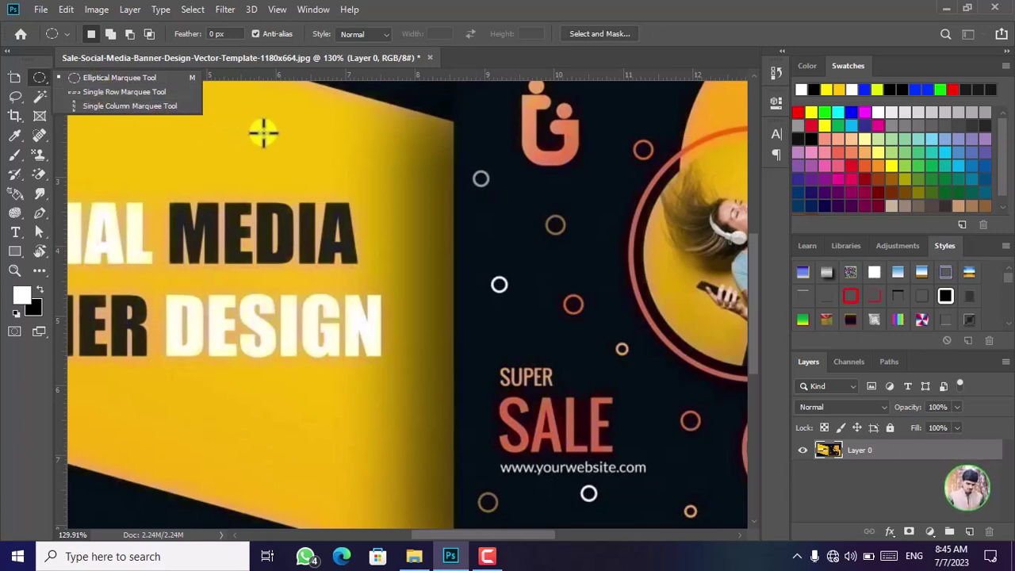
left_click(19, 82)
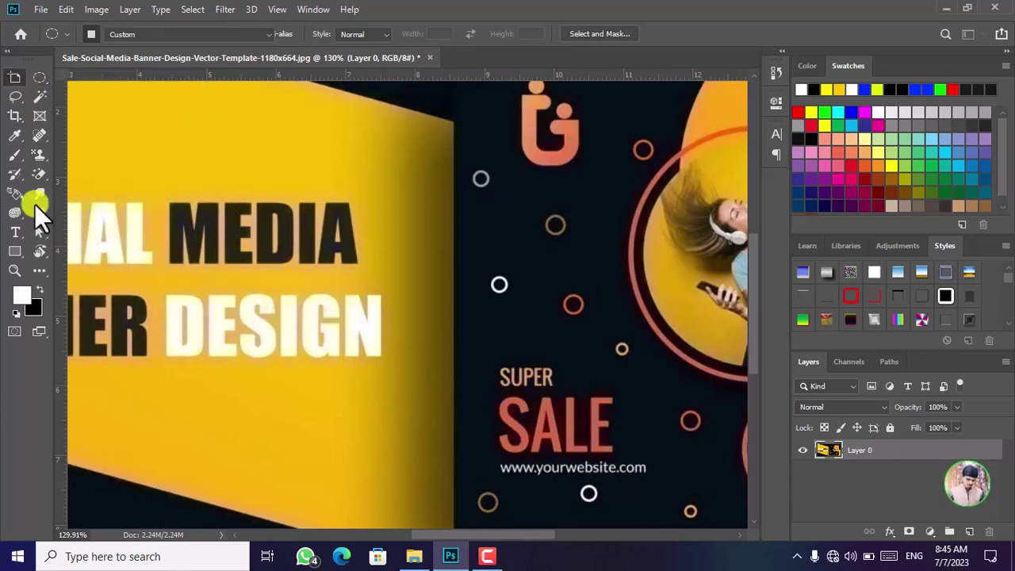
left_click(41, 274)
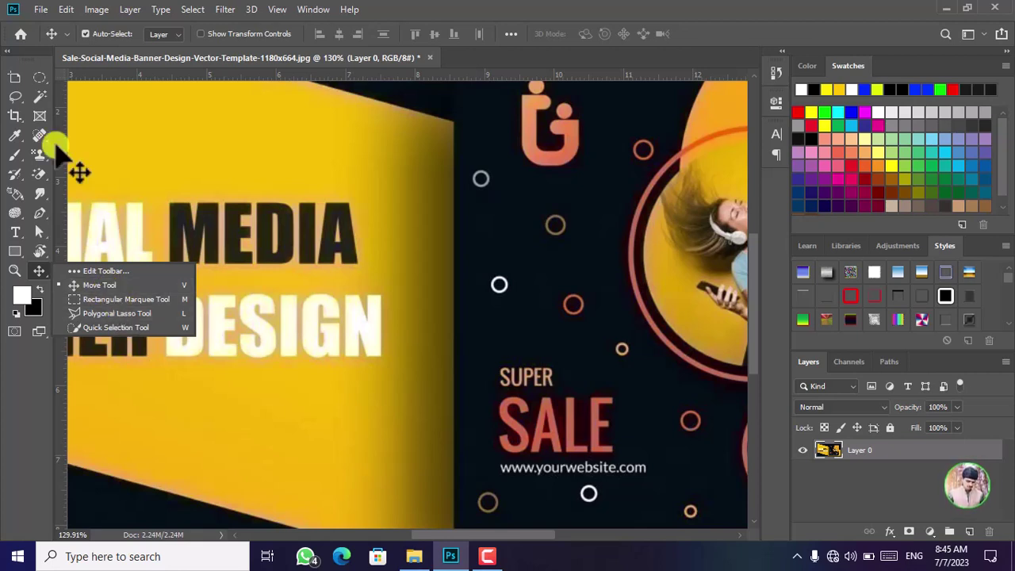
left_click(14, 80)
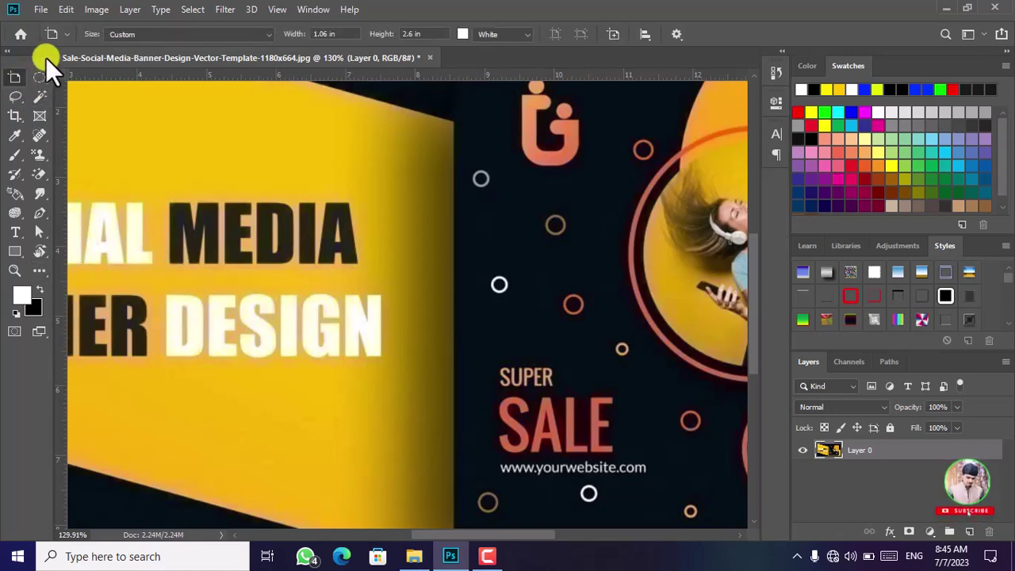
- Reopen the toolbar customization settings and restore the default tools
left_click(70, 9)
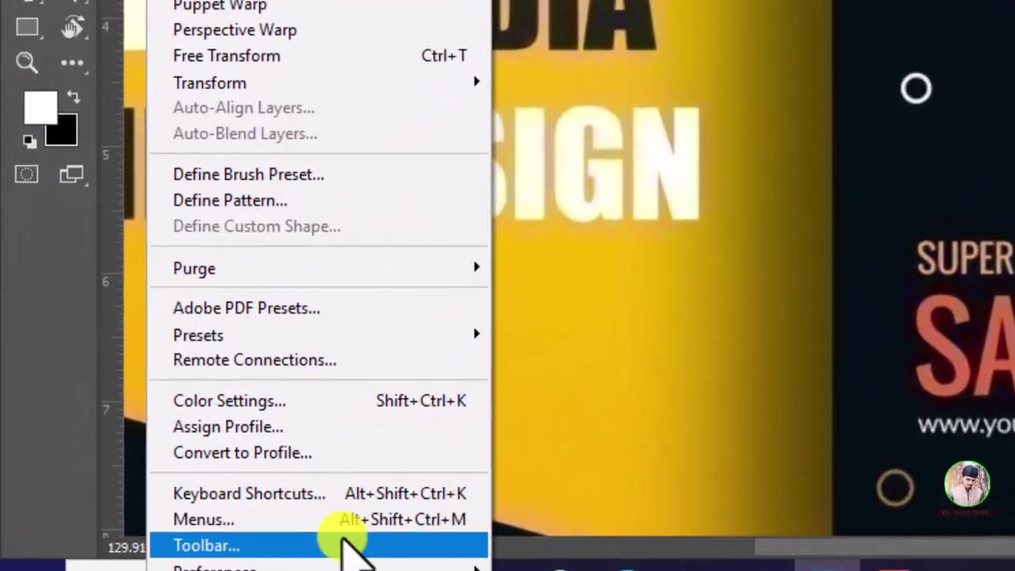
left_click(345, 546)
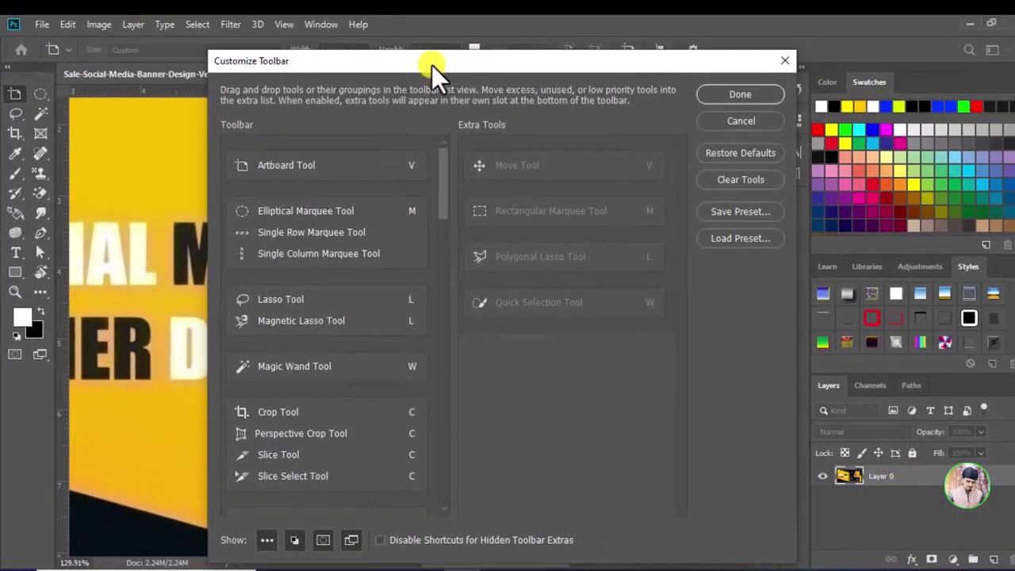
left_click_drag(431, 65, 428, 53)
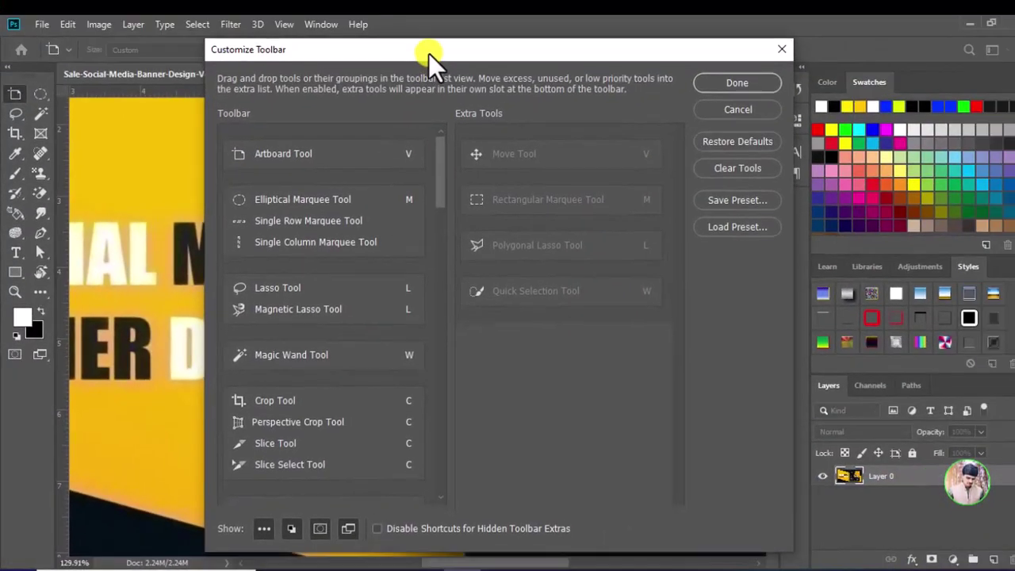
left_click(734, 142)
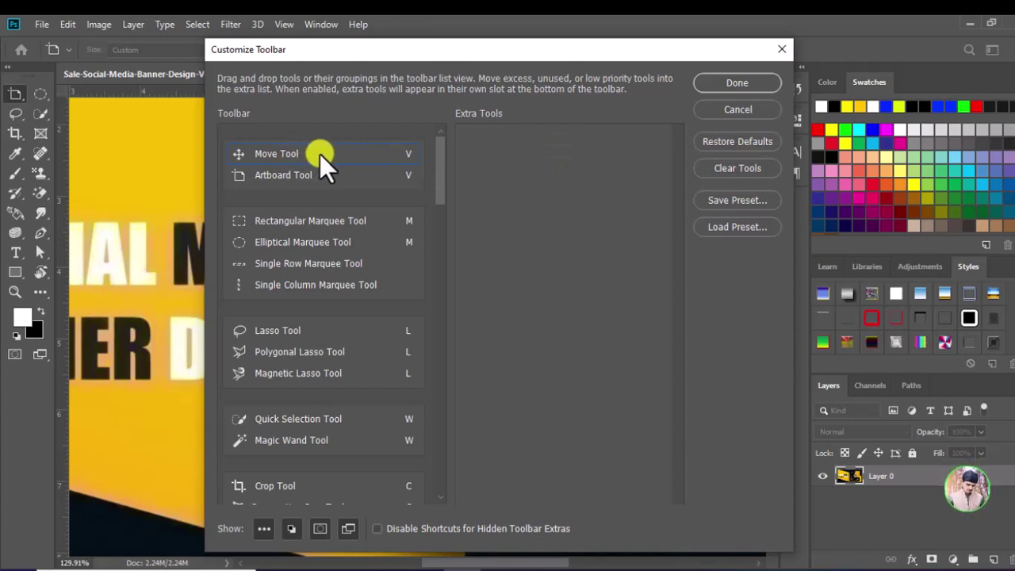
- Move the Move, Rectangular Marquee and Polygonal Lasso tools to the extra tools, and try clearing the whole toolbar before restoring its defaults
mouse_move(320, 154)
left_mouse_down()
mouse_move(535, 153)
mouse_move(321, 198)
mouse_move(528, 199)
mouse_move(317, 310)
mouse_move(570, 269)
mouse_move(554, 249)
left_mouse_up()
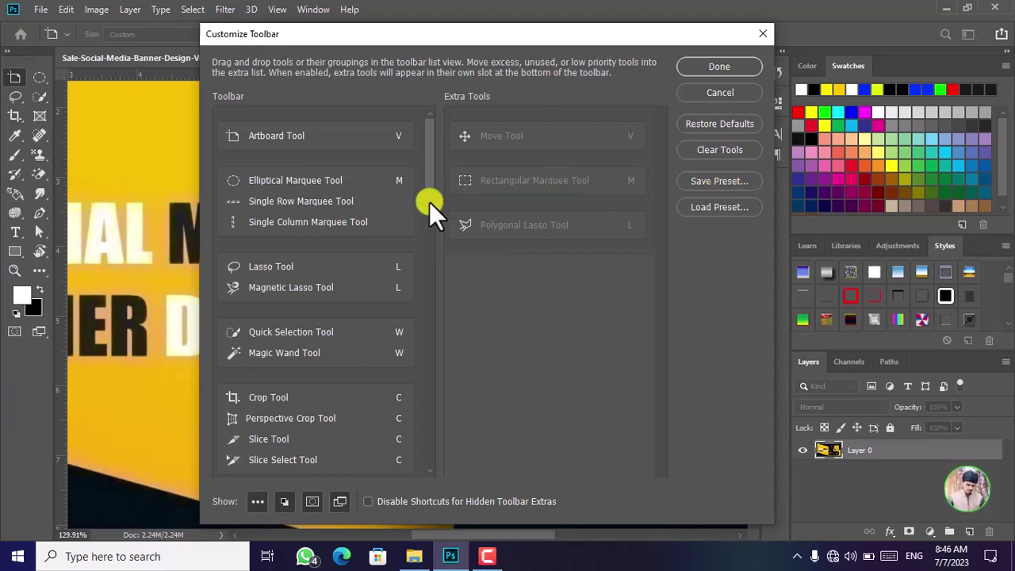
left_click(732, 147)
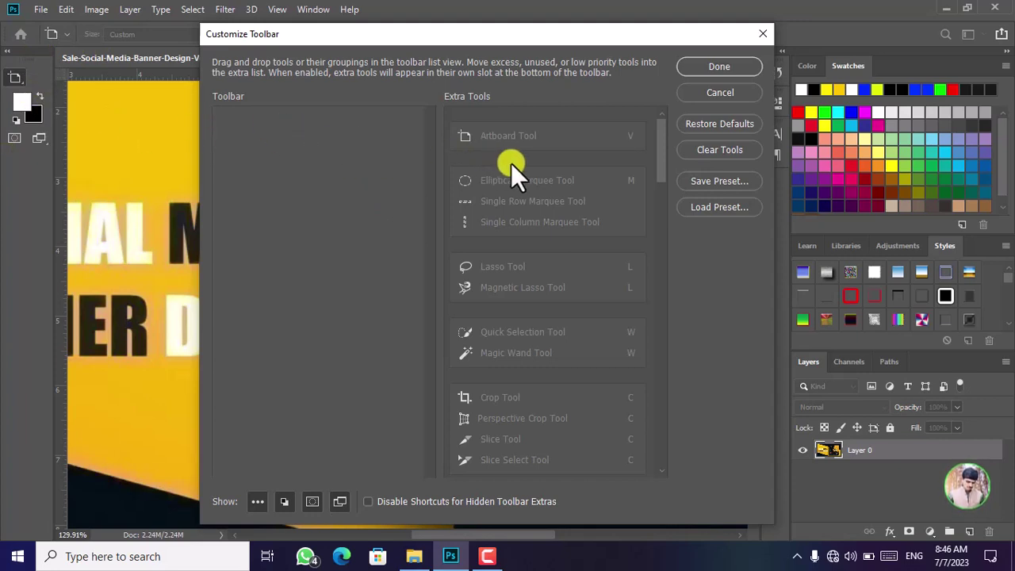
left_click(725, 124)
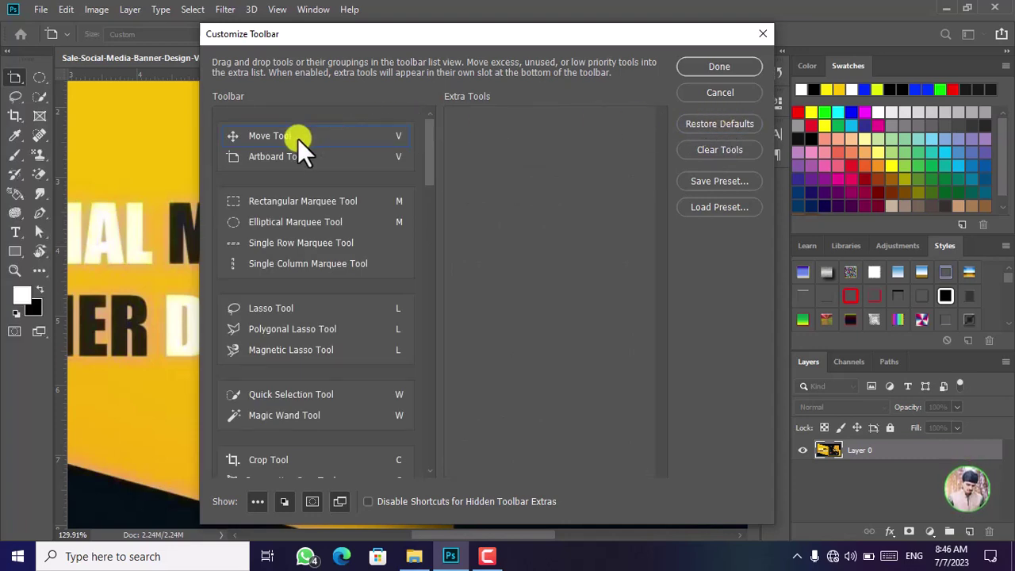
- Move the Move, Elliptical Marquee, Single Column Marquee and Magnetic Lasso tools from the toolbar to the extra tools
left_click_drag(298, 138, 304, 213)
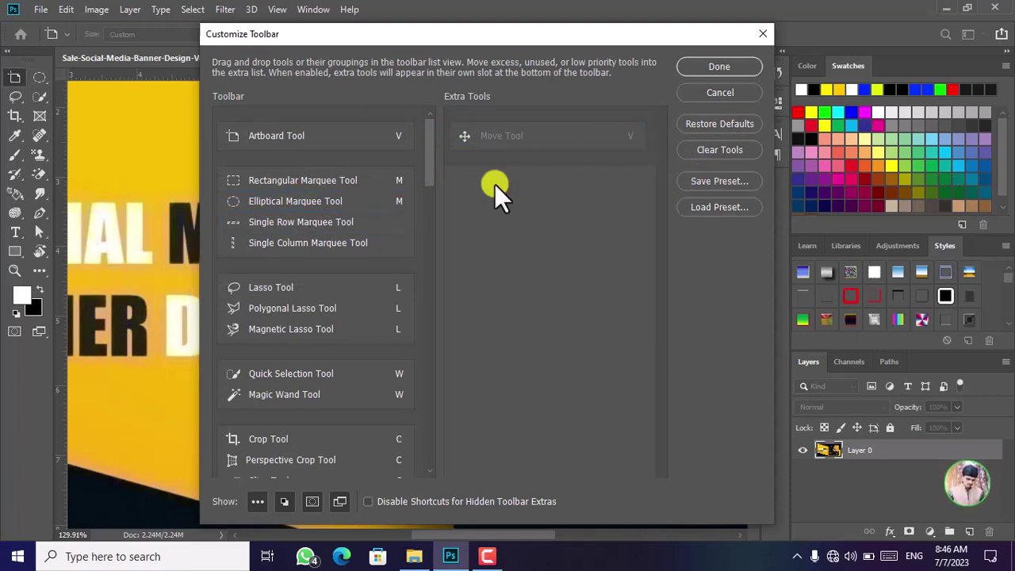
left_click_drag(298, 206, 478, 196)
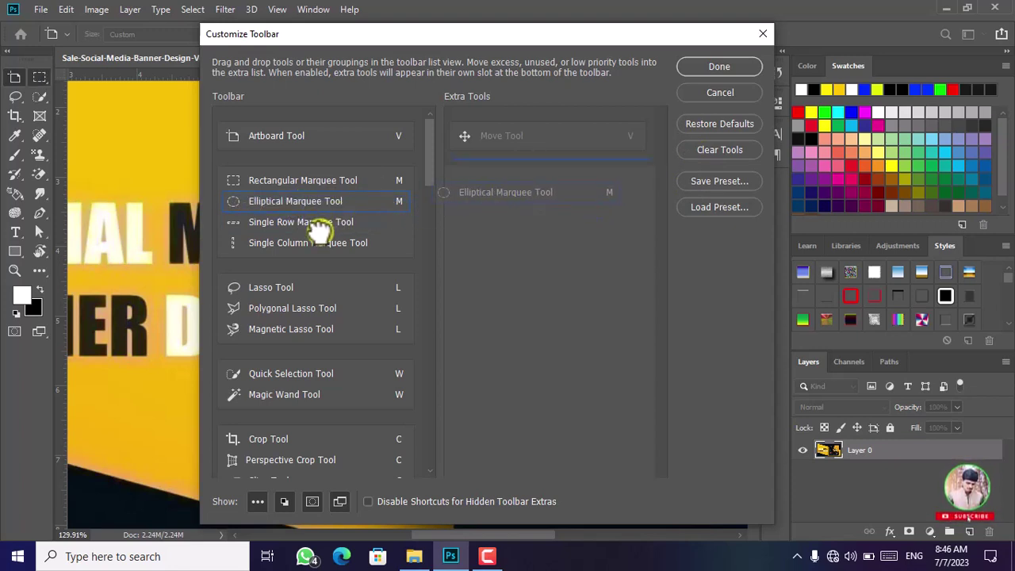
left_click_drag(309, 225, 531, 231)
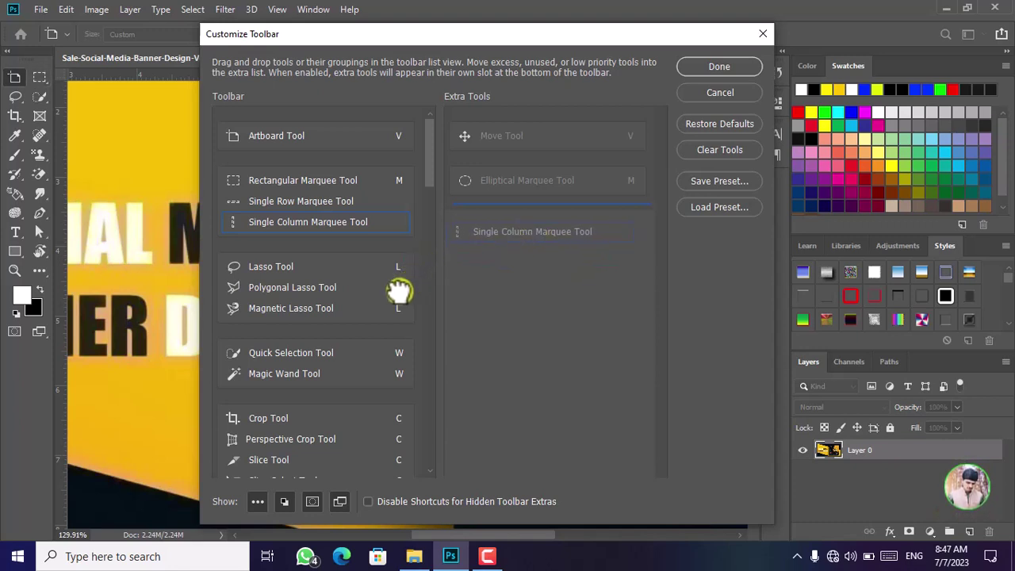
mouse_move(293, 284)
left_mouse_down()
mouse_move(389, 301)
mouse_move(512, 259)
left_mouse_up()
left_click_drag(514, 387, 515, 389)
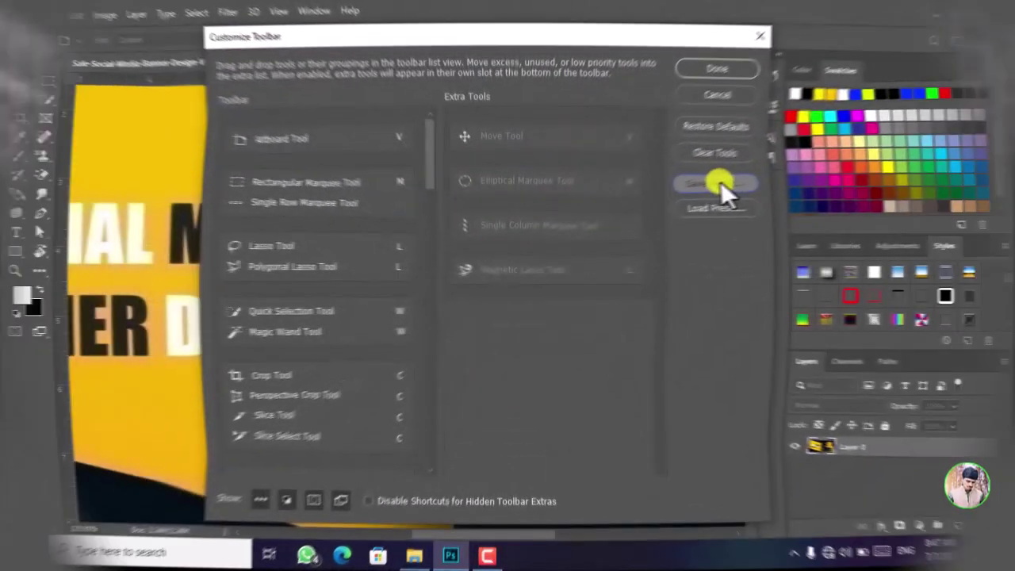
- Save the toolbar layout as a custom toolbar preset named 11 on the Desktop, and restore the default tools
left_click(723, 180)
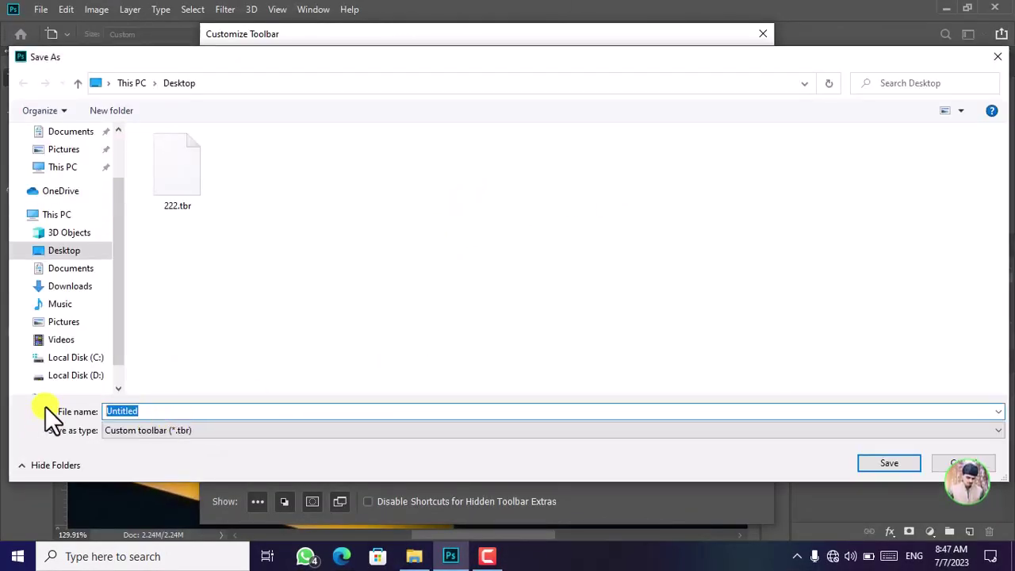
type("11")
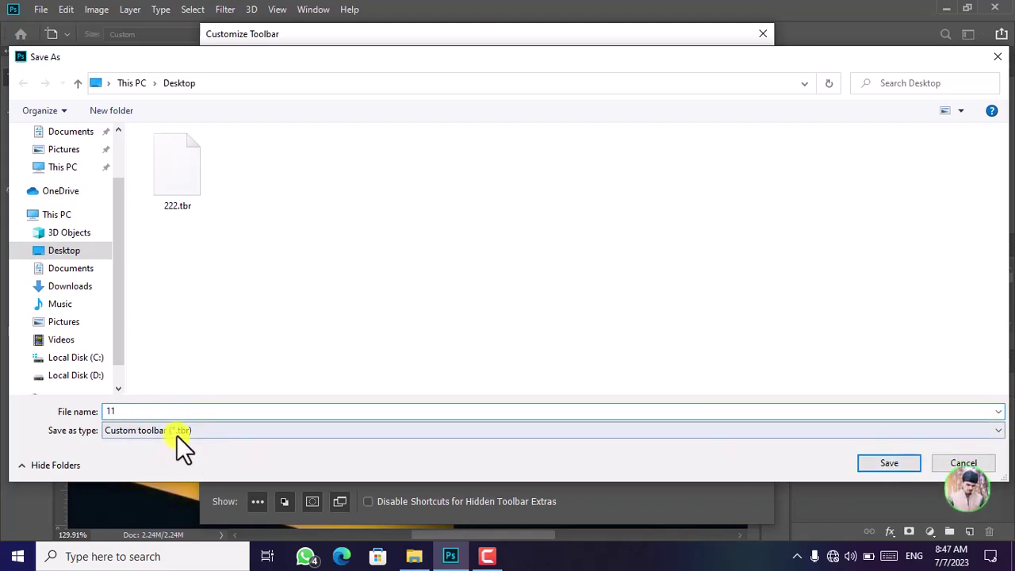
left_click(290, 428)
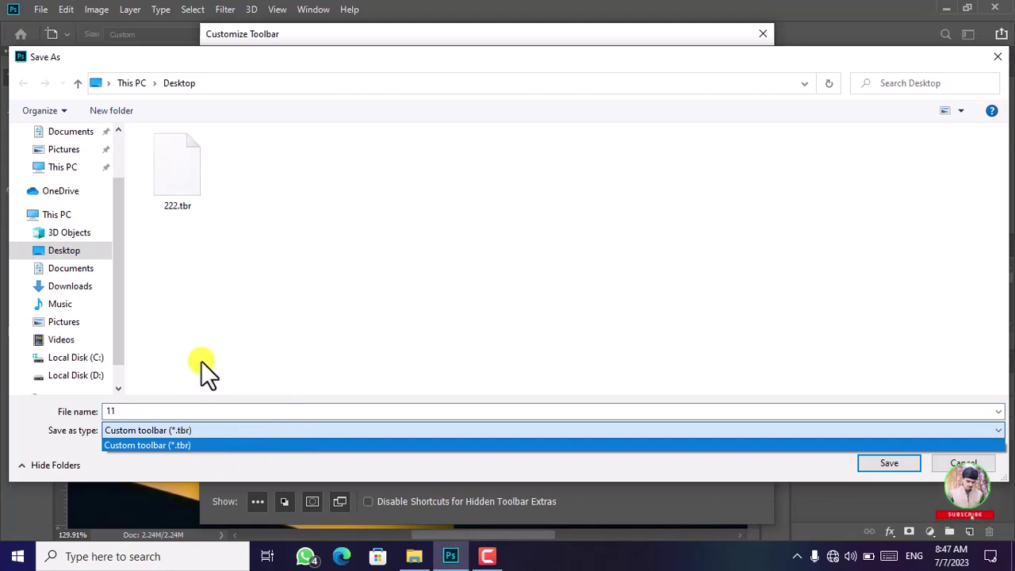
left_click(903, 461)
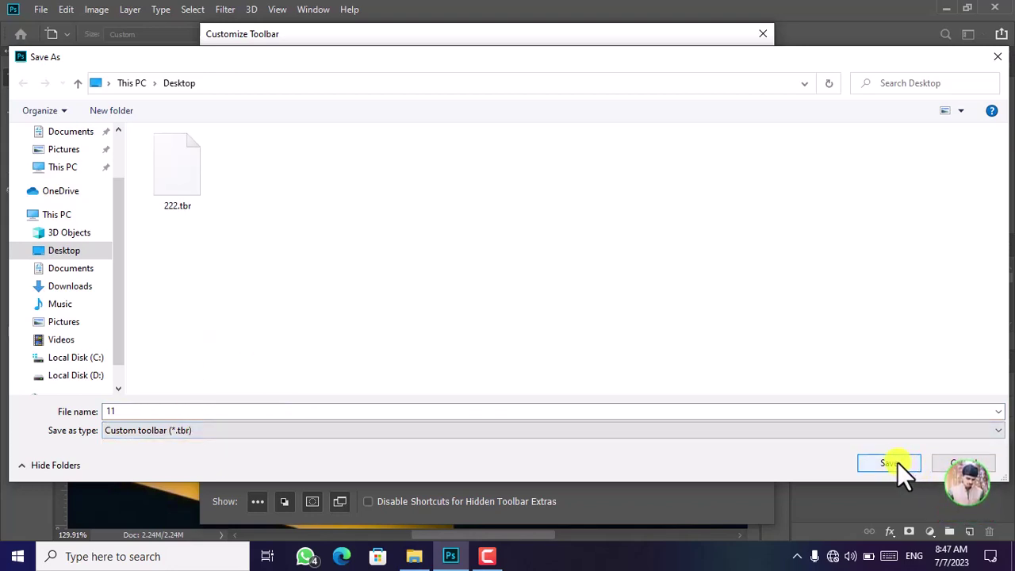
left_click(897, 467)
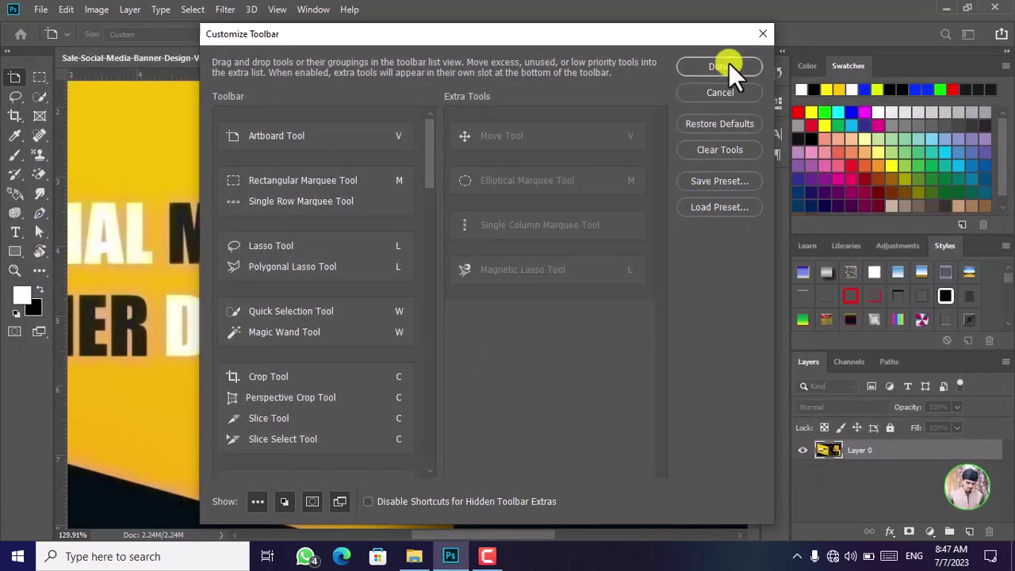
left_click(724, 123)
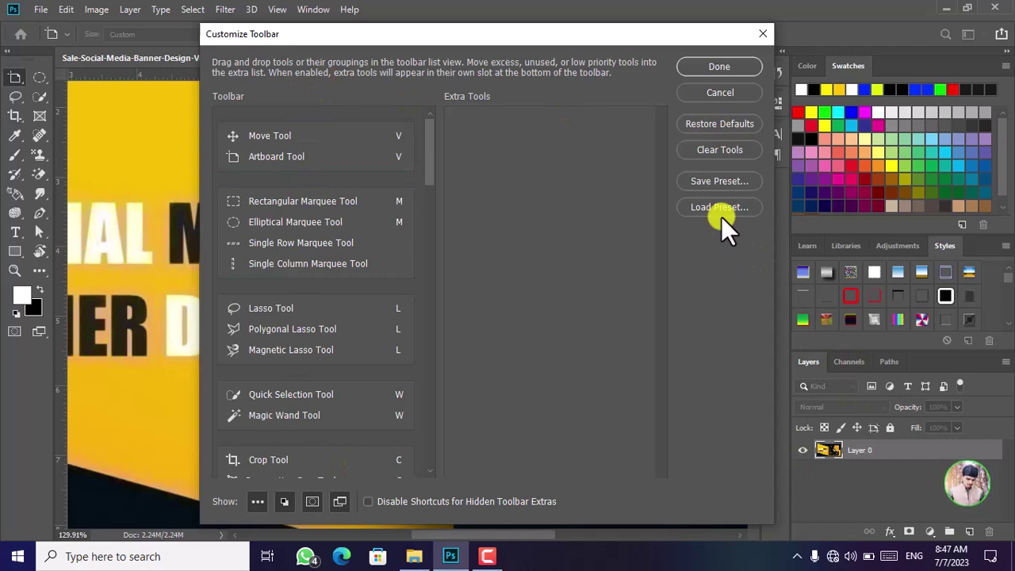
- Load the custom toolbar preset 11.tbr from the Desktop
left_click(743, 202)
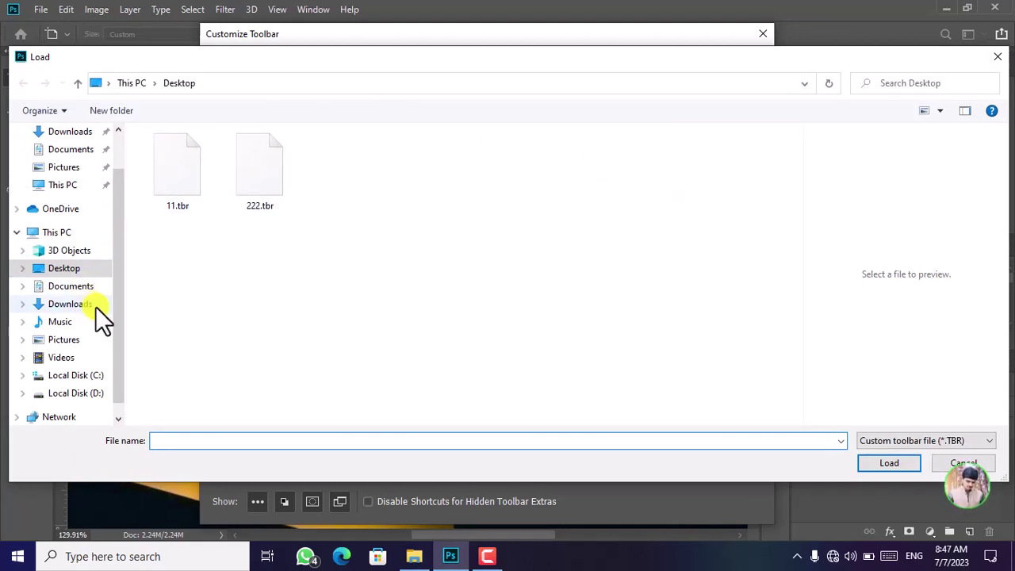
left_click(187, 193)
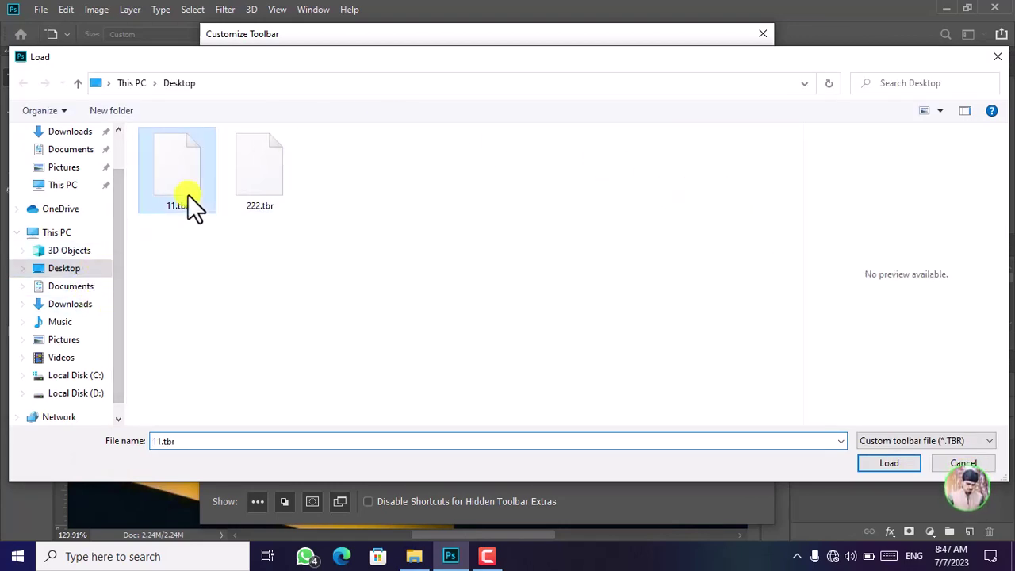
left_click(882, 463)
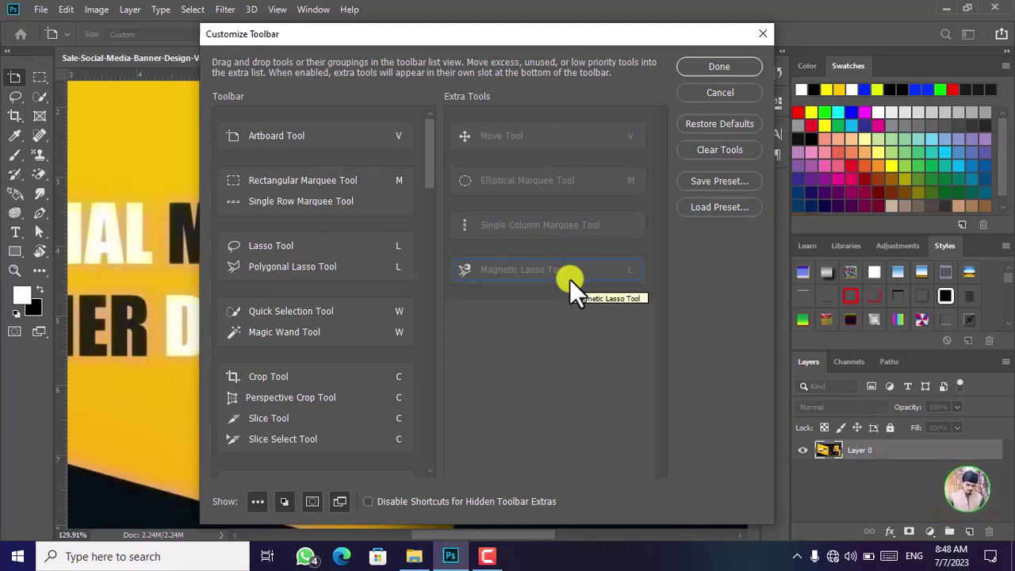
scroll(530, 212, "down", 3)
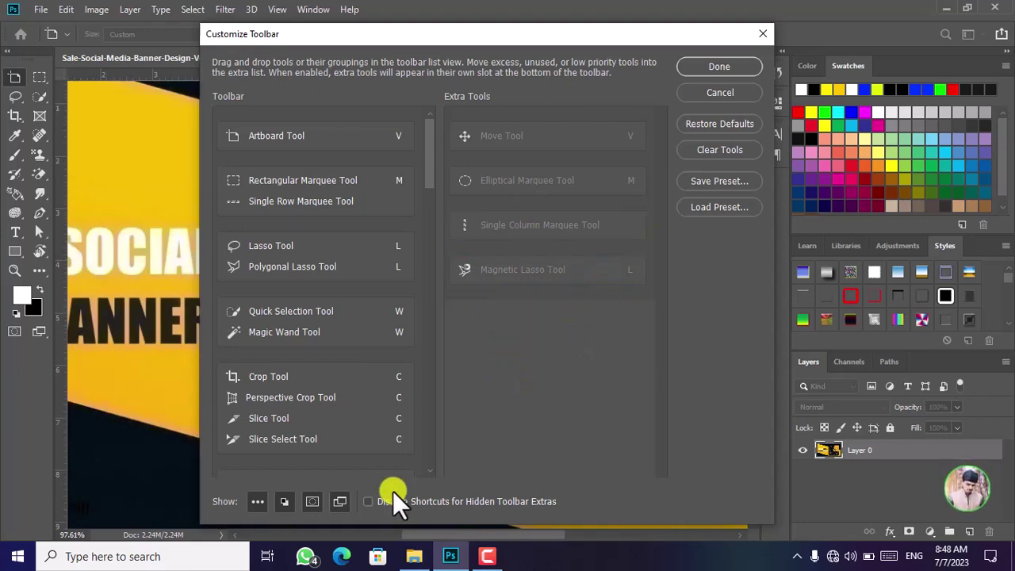
- Try hiding the extra tools slot from the toolbar, and show it again
left_click(253, 502)
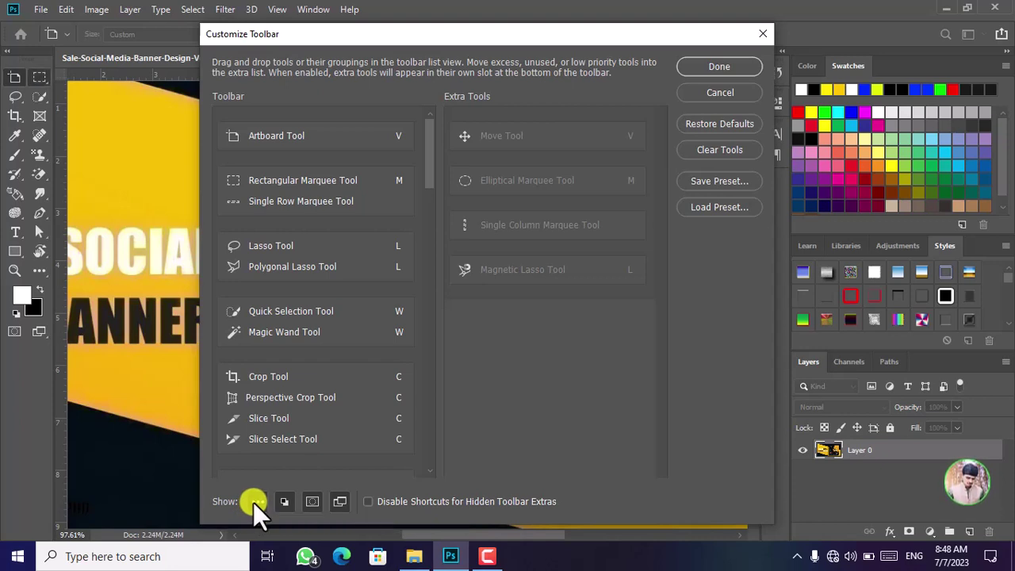
left_click(252, 502)
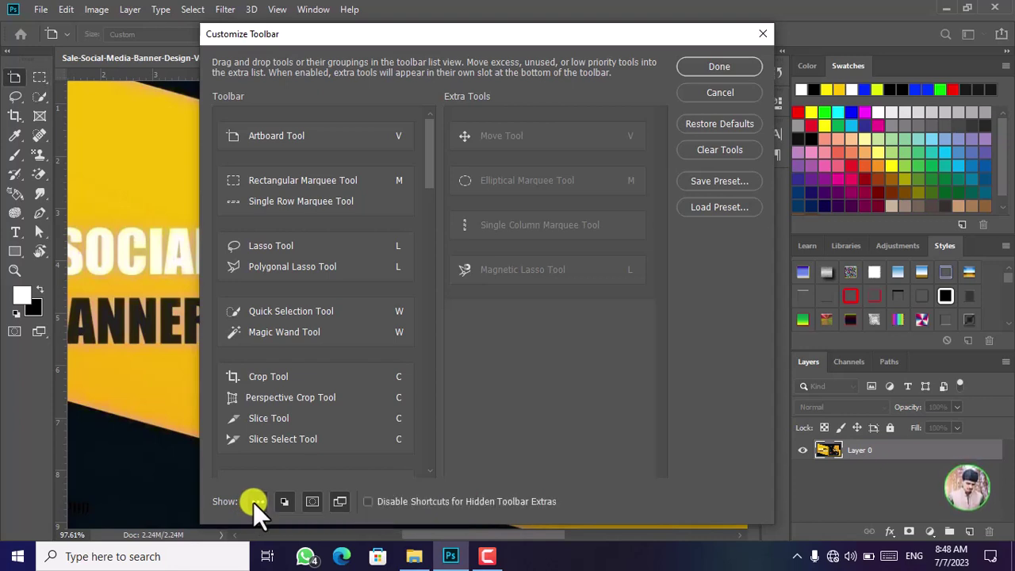
left_click(255, 501)
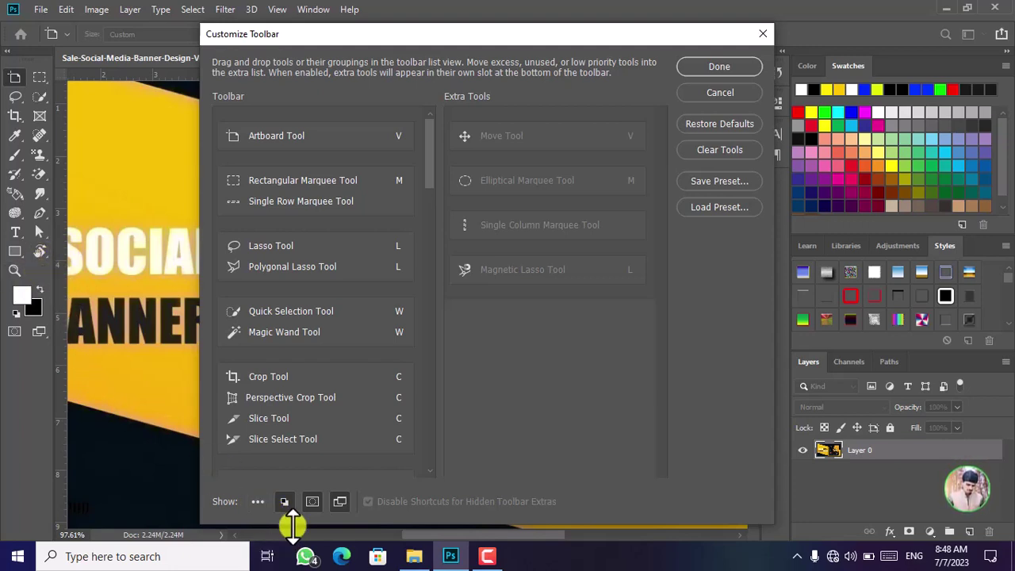
left_click(258, 501)
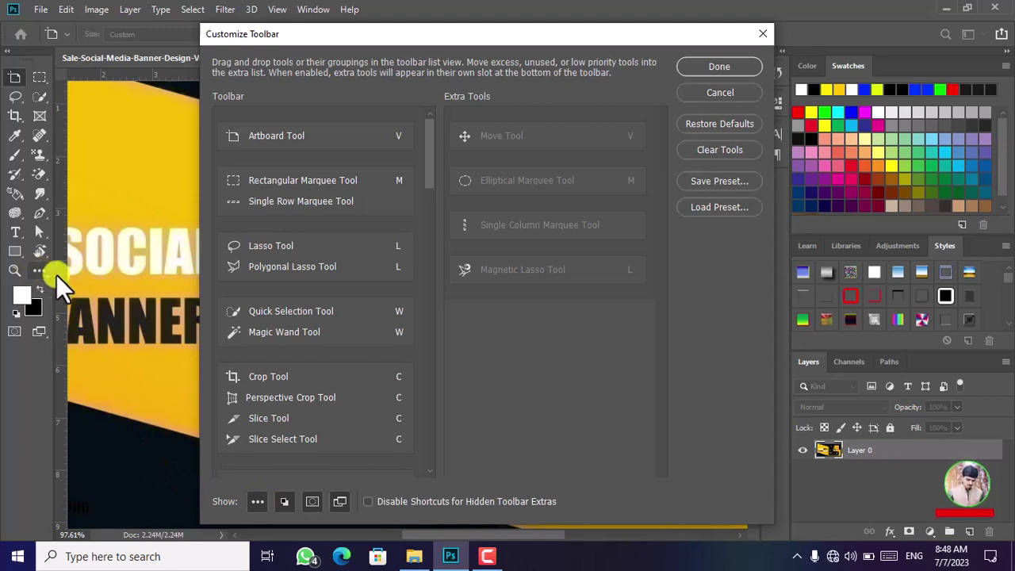
- Toggle the toolbar's foreground/background colors and Quick Mask control off and back on, and hide the screen mode control
left_click(283, 503)
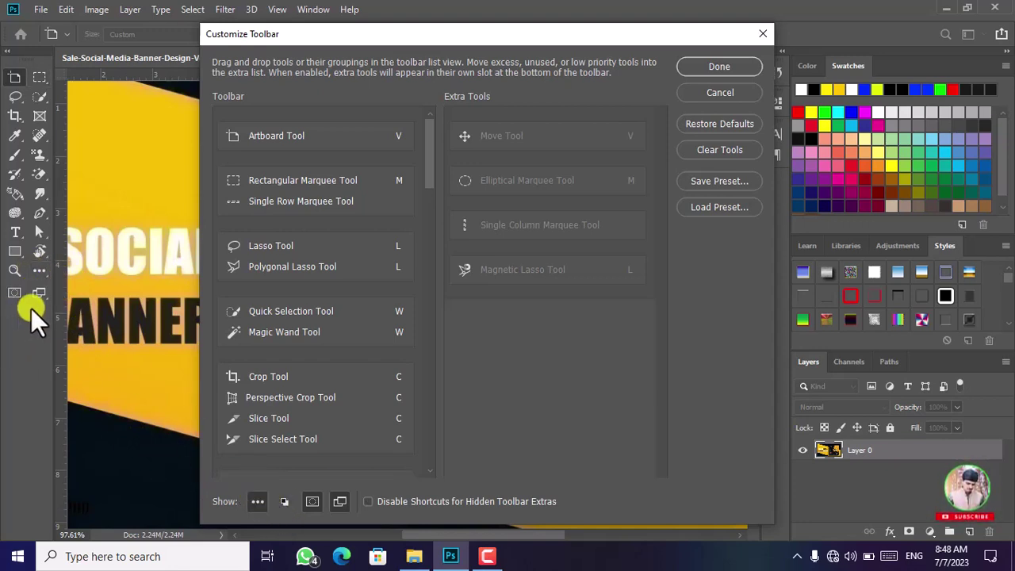
left_click(284, 501)
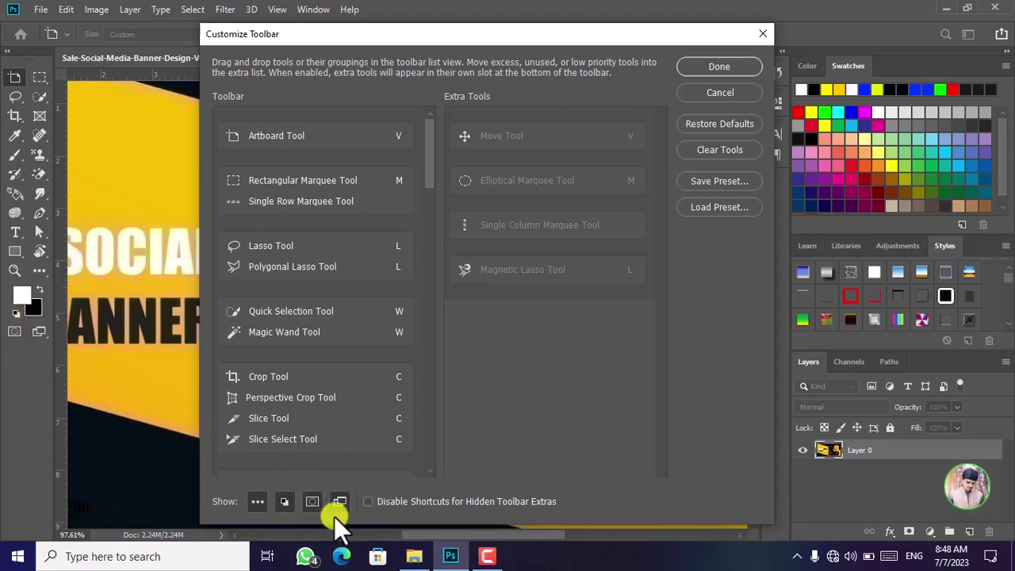
left_click(316, 502)
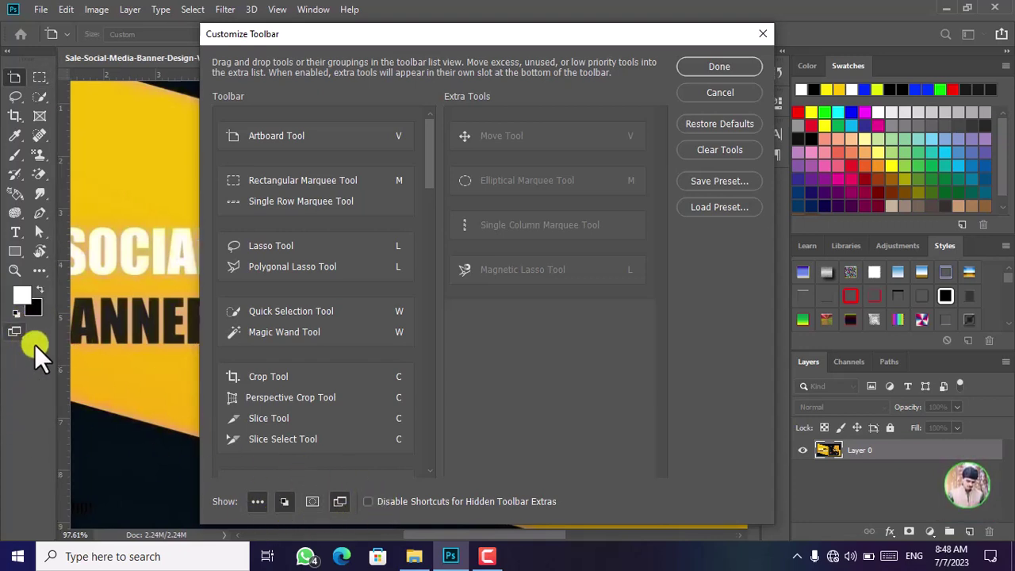
left_click(318, 497)
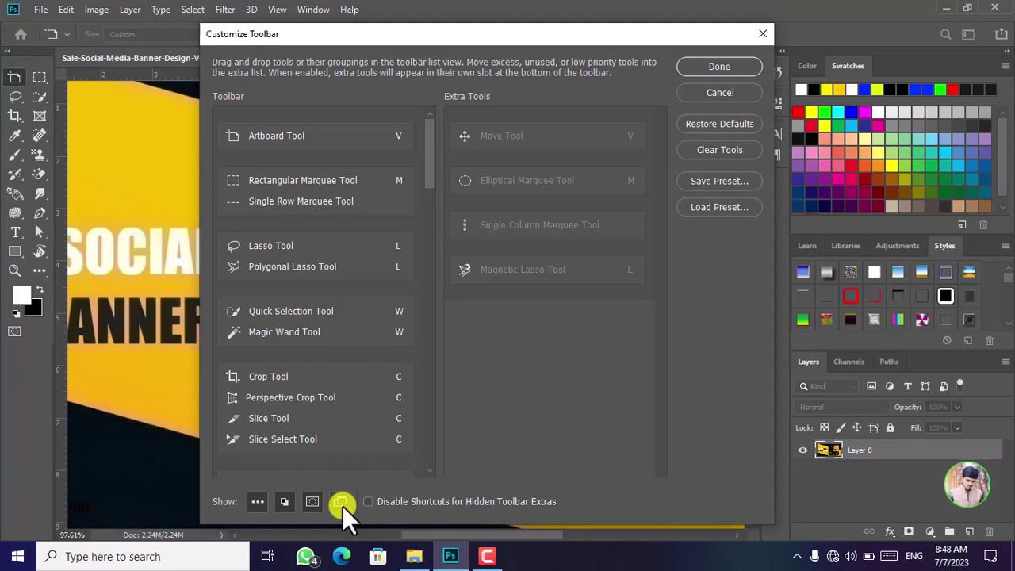
left_click(341, 501)
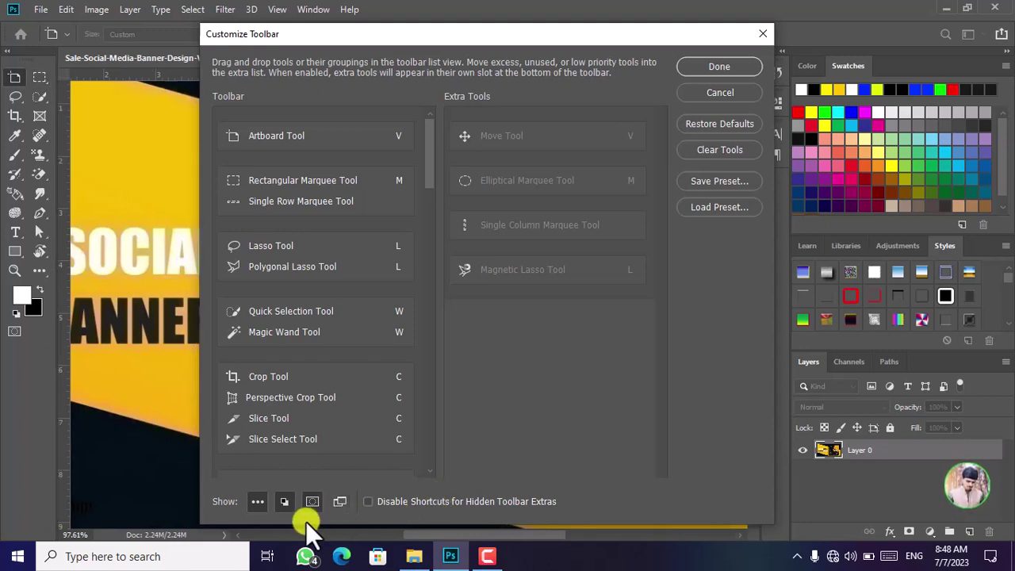